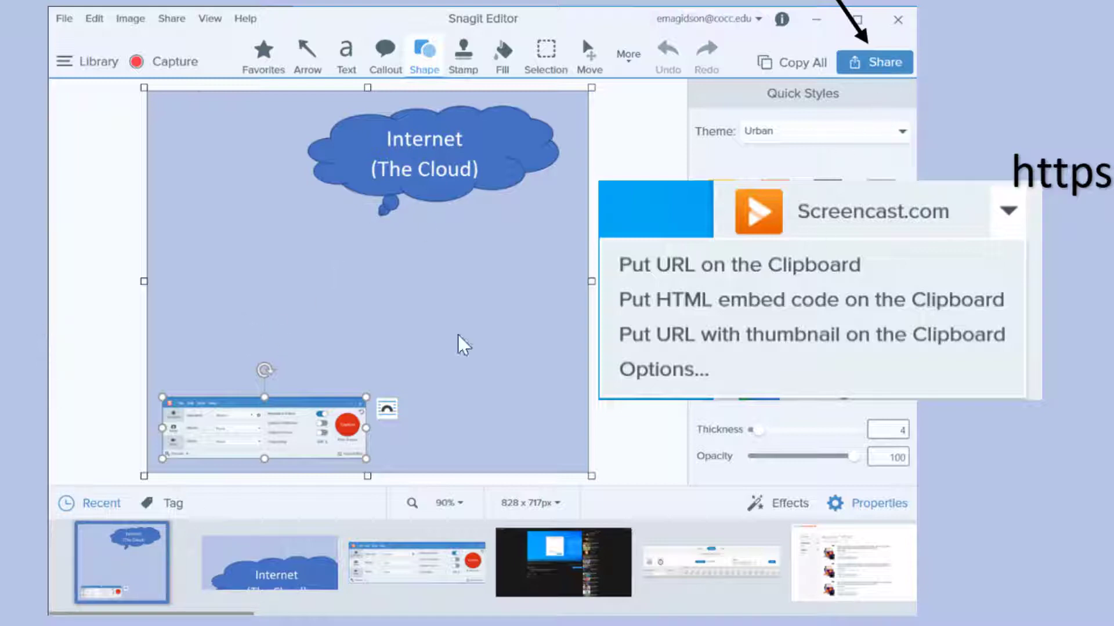
Step: Advance the diagram to the Internet (The Cloud), then the screencast.com share link, then zoom out
key(Right)
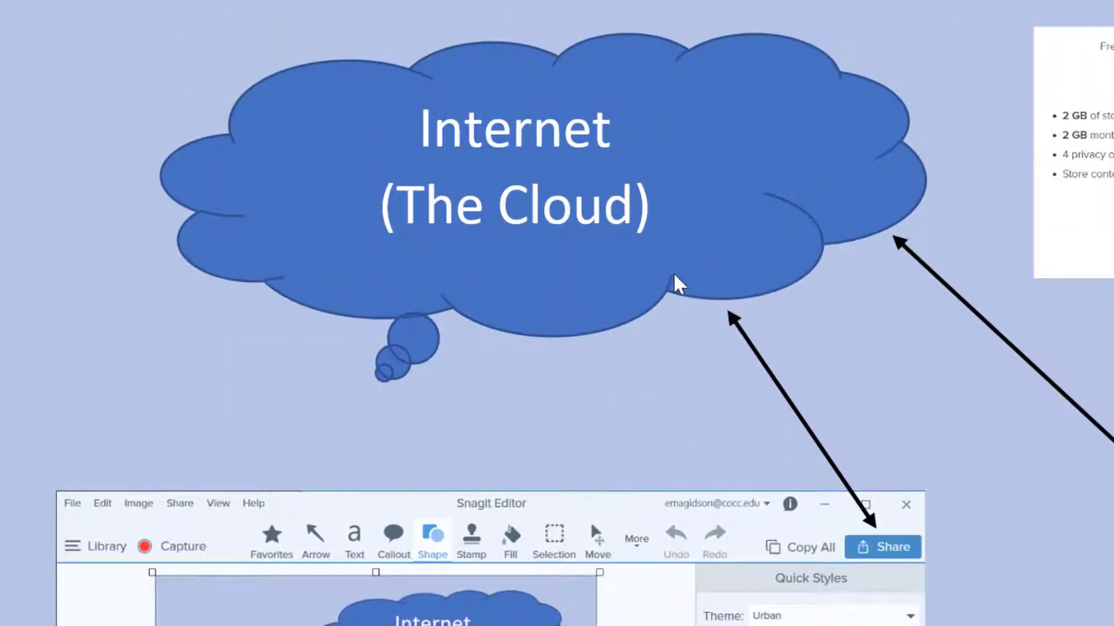
key(Right)
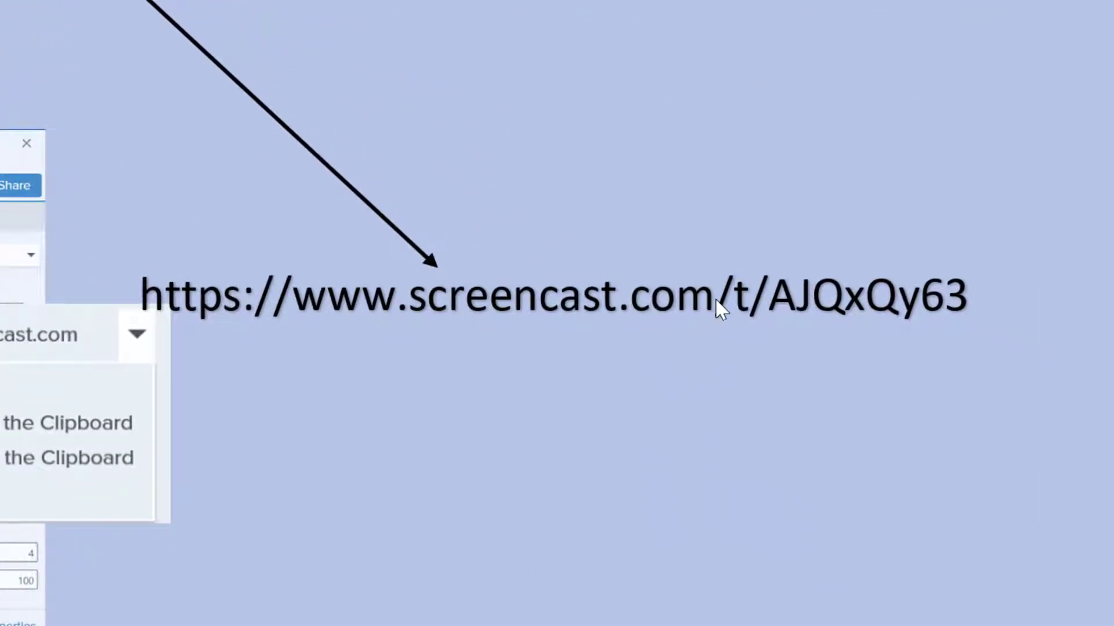
key(Right)
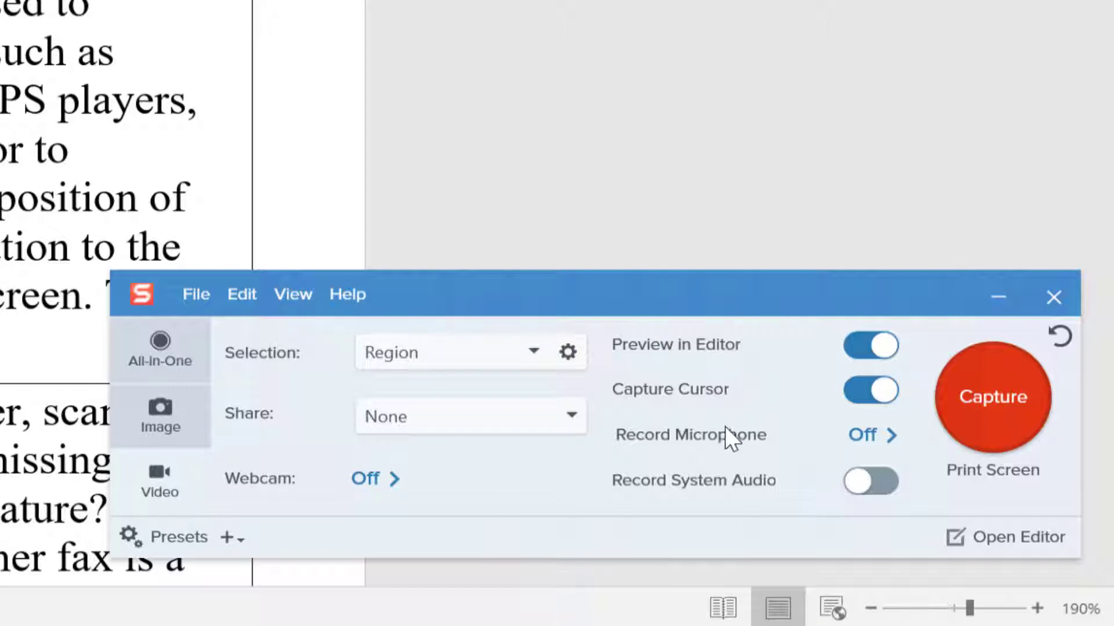
Step: Try turning on Record Microphone, note the no-microphone warning, and close the capture window
click(874, 435)
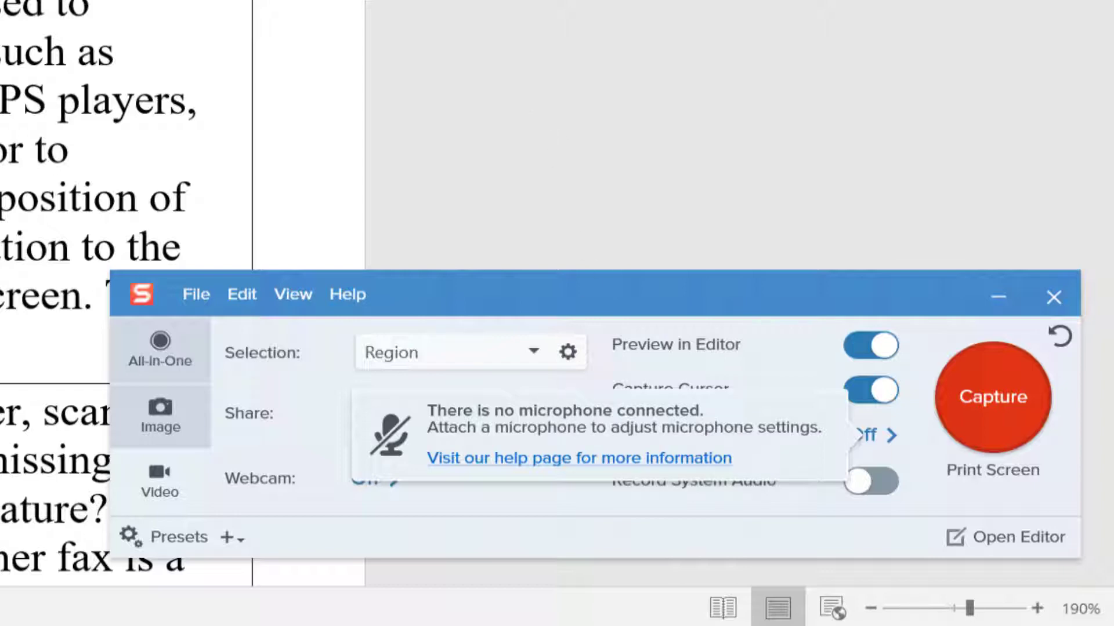
click(954, 75)
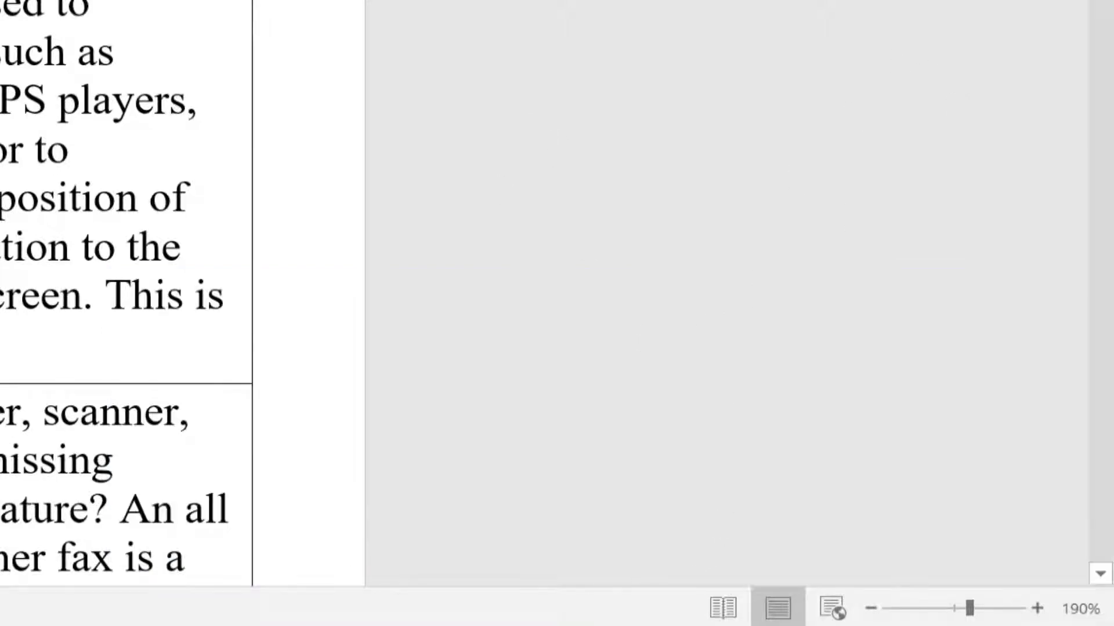
Step: Reopen the capture window over the Hardware Study Guide and scroll down, then back to the top
key(alt+Tab)
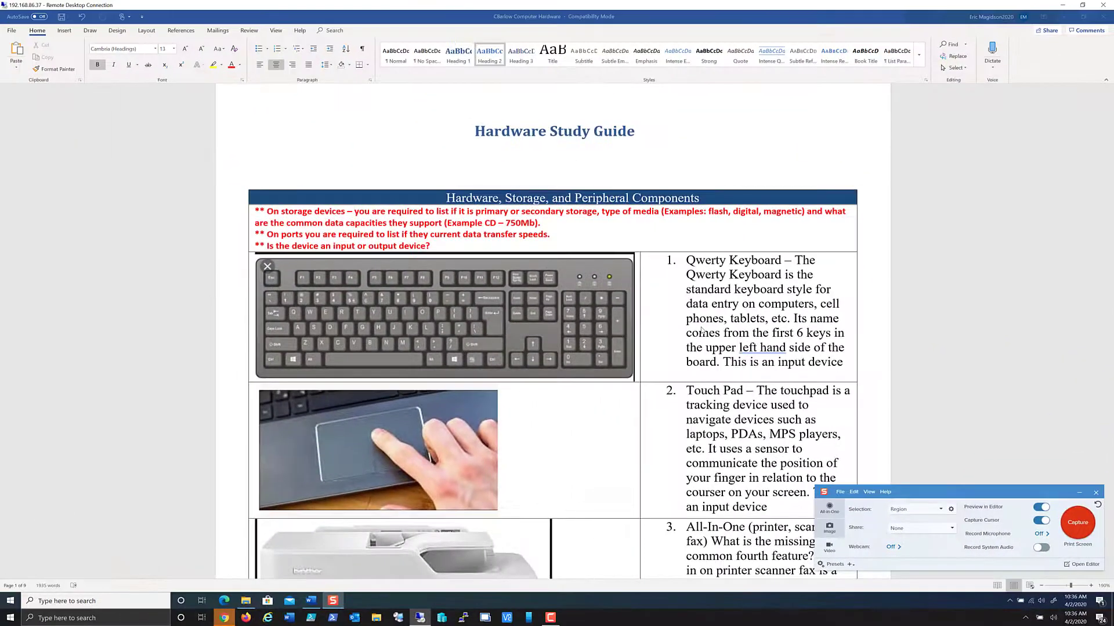
scroll(743, 246, down, 5)
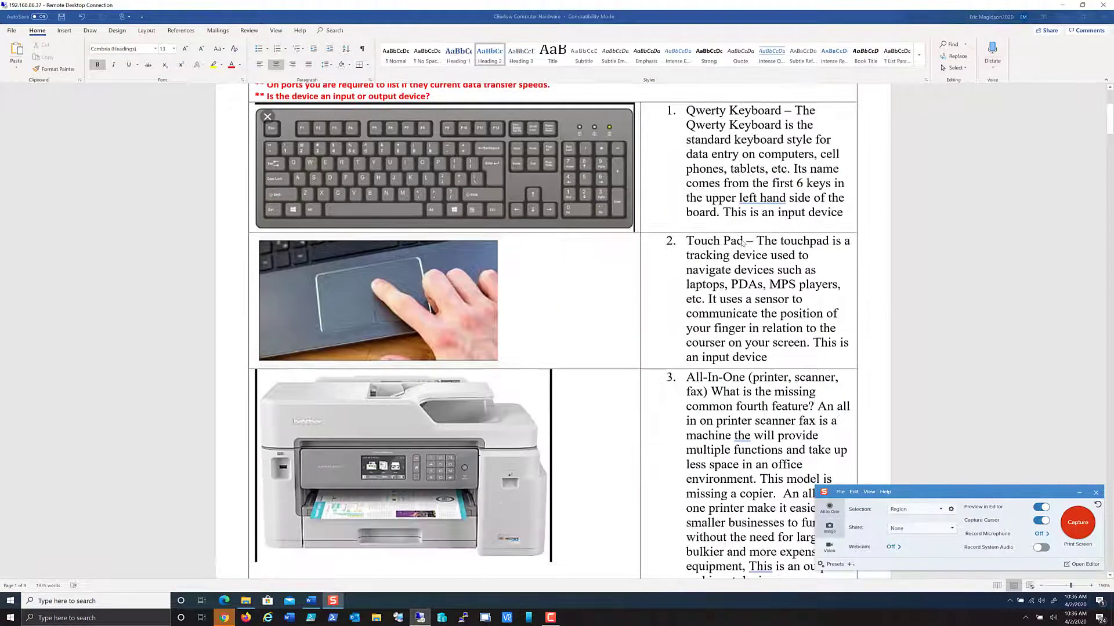
scroll(743, 243, down, 5)
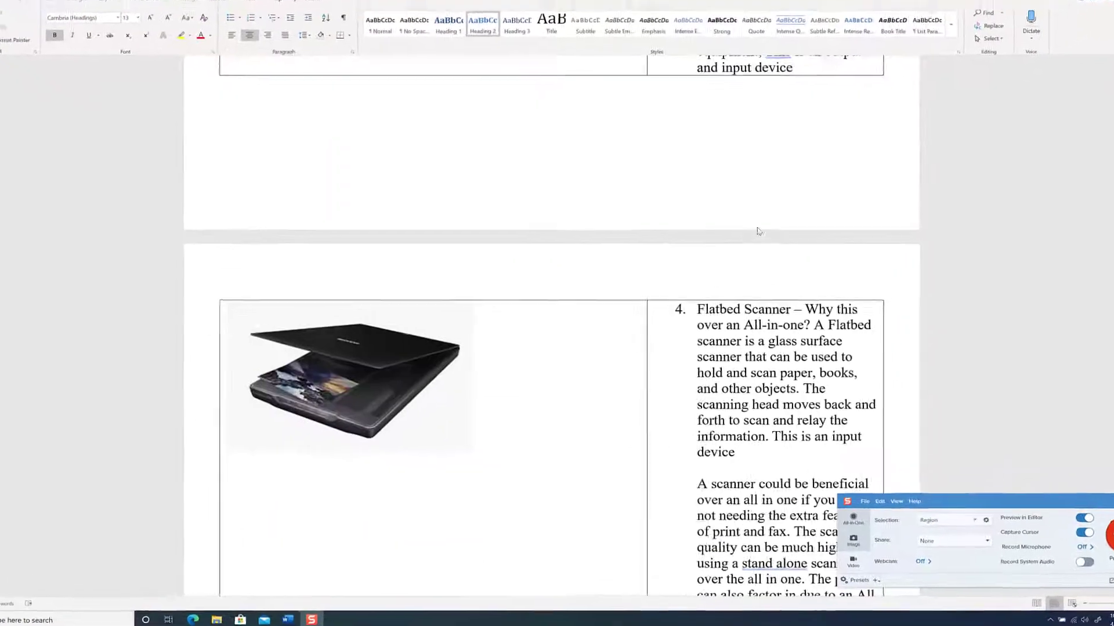
scroll(792, 203, up, 12)
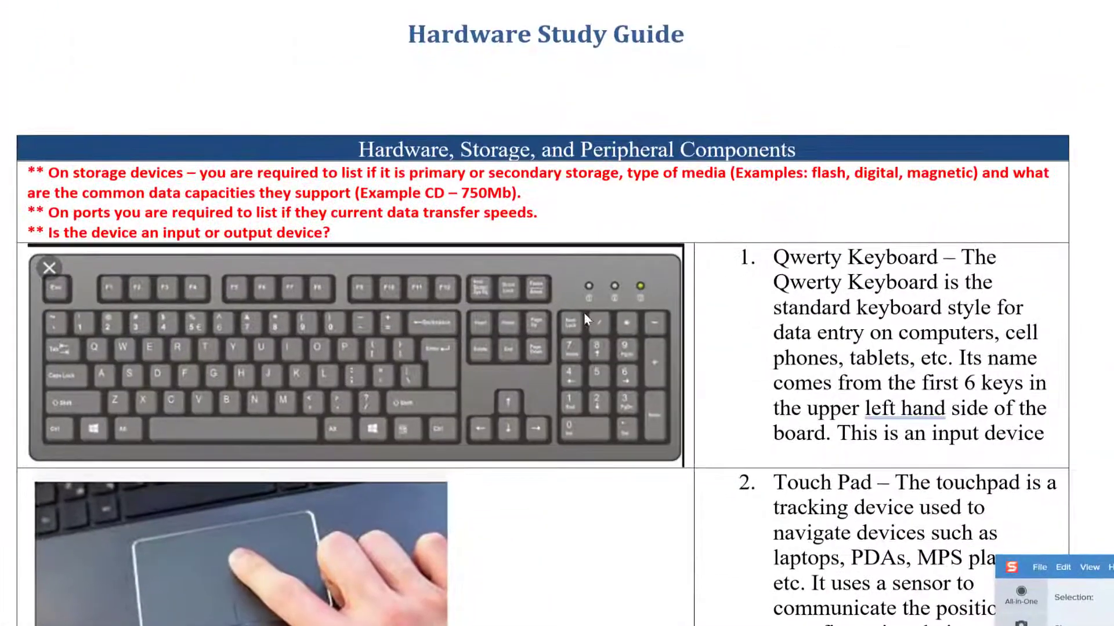
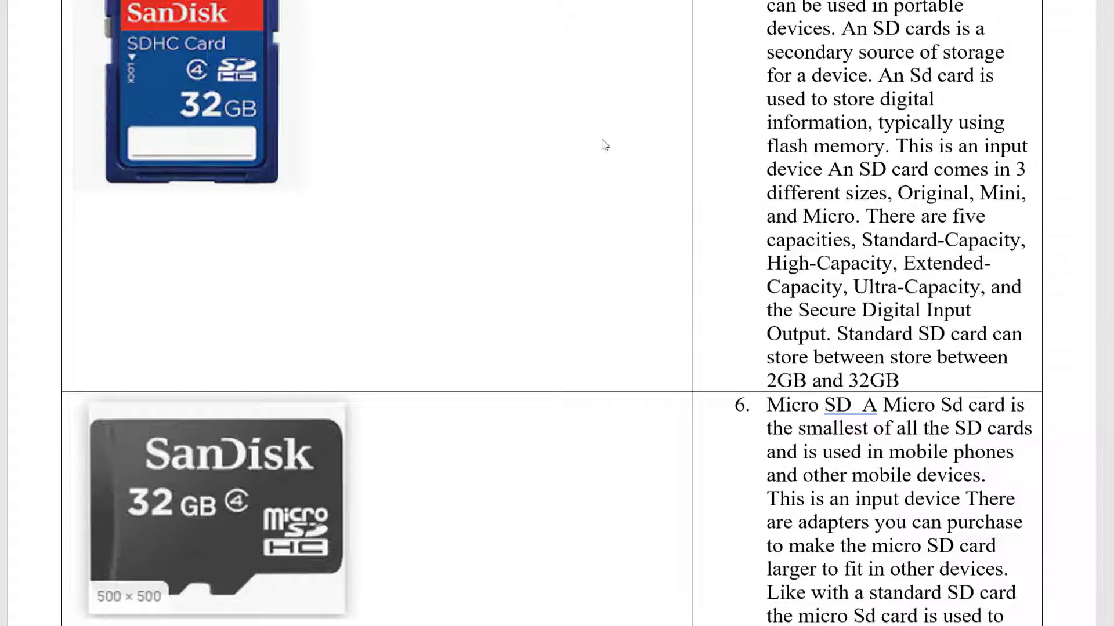
Step: Scroll down through the study guide's RAM, hard drive and SSD rows during the recording
scroll(601, 145, down, 2)
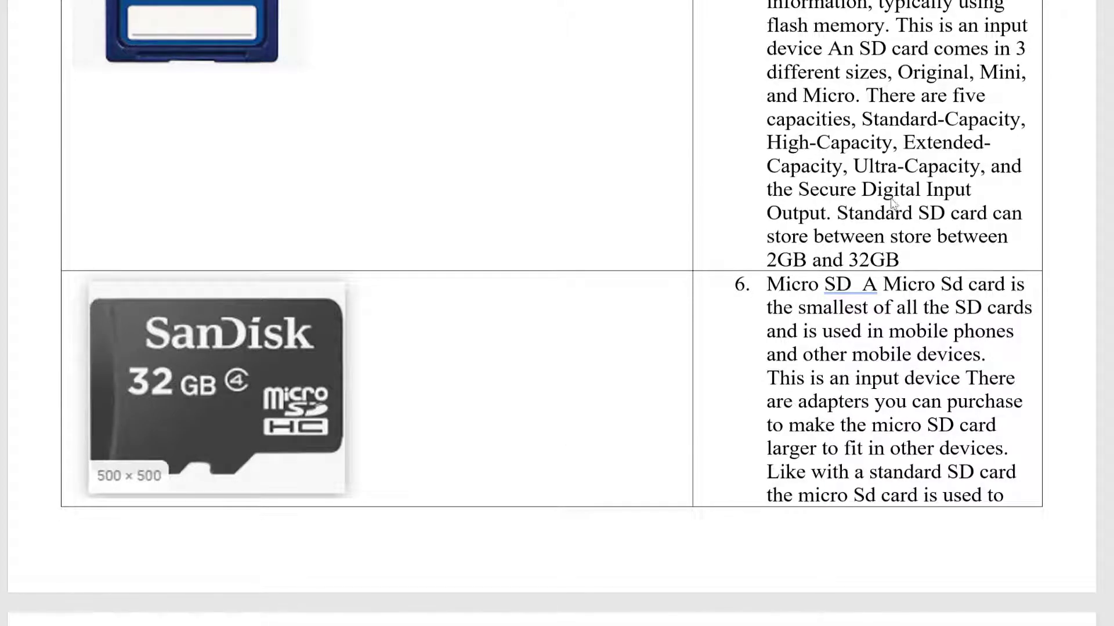
scroll(857, 258, down, 1)
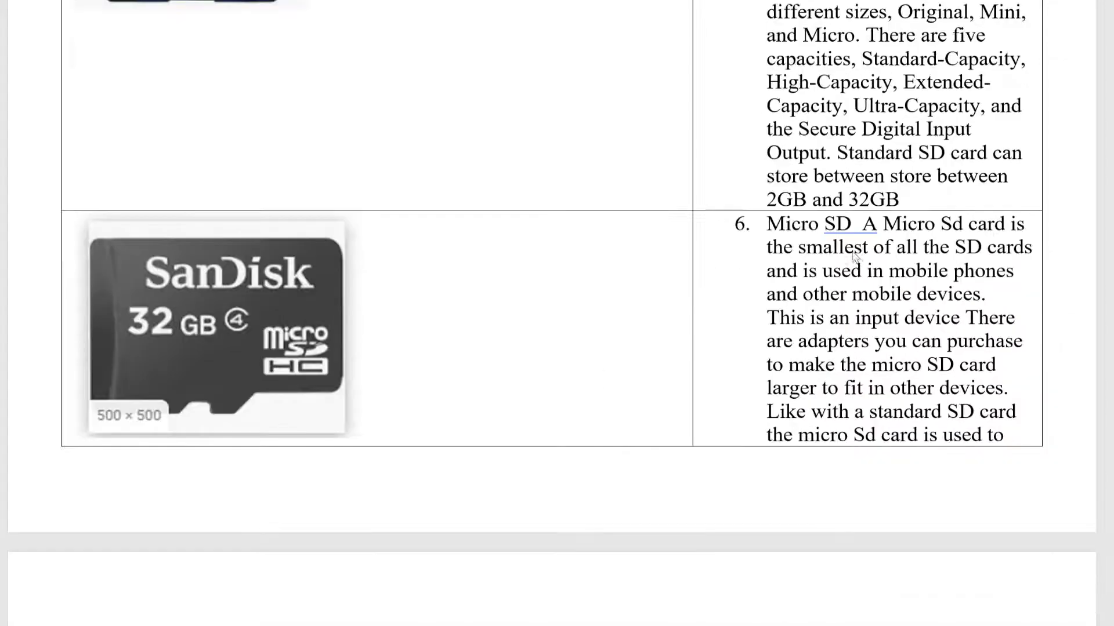
scroll(856, 257, down, 3)
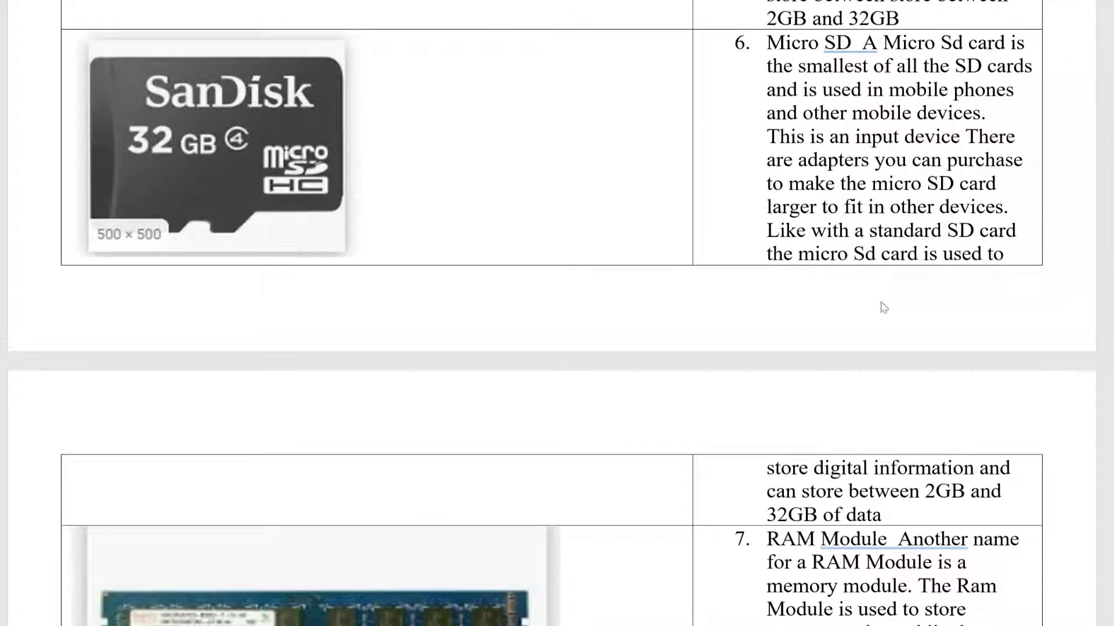
scroll(882, 308, down, 4)
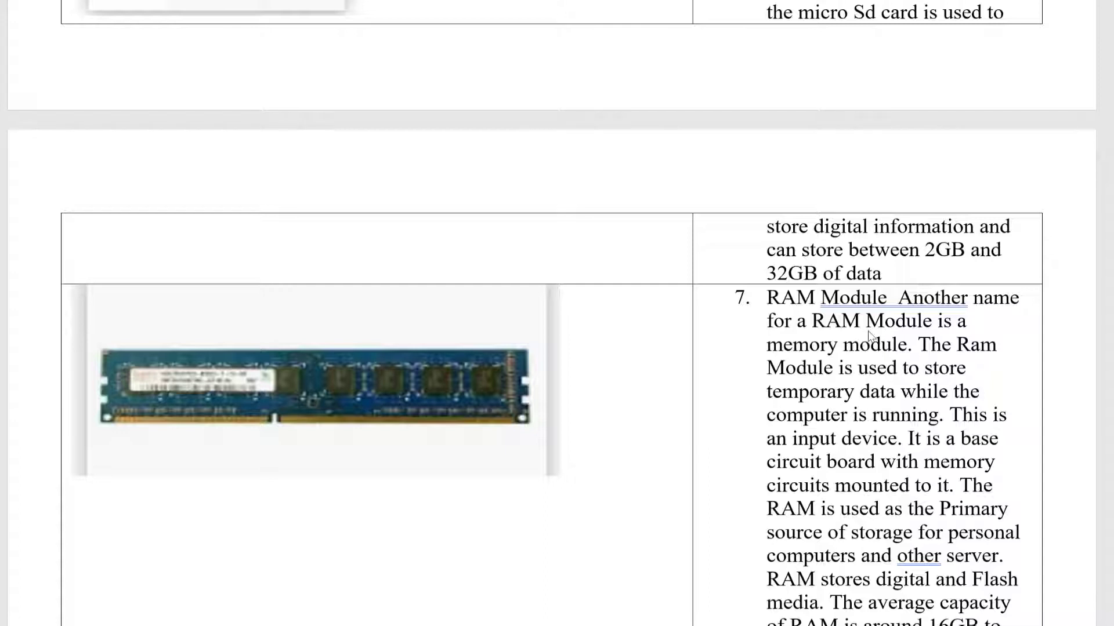
scroll(867, 334, down, 1)
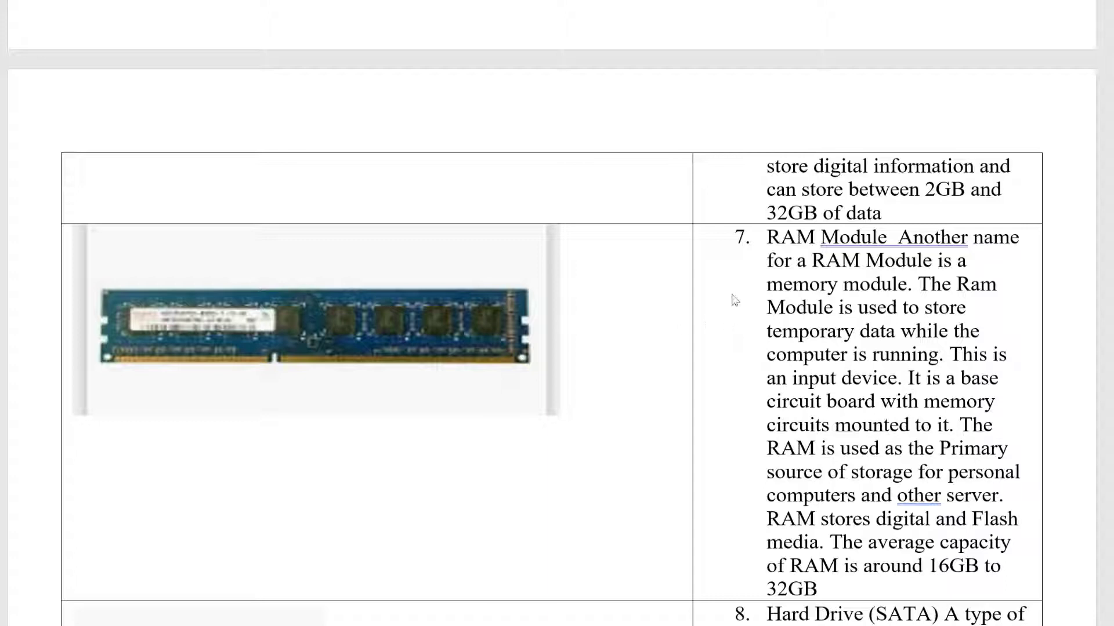
scroll(732, 299, down, 2)
scroll(738, 303, up, 8)
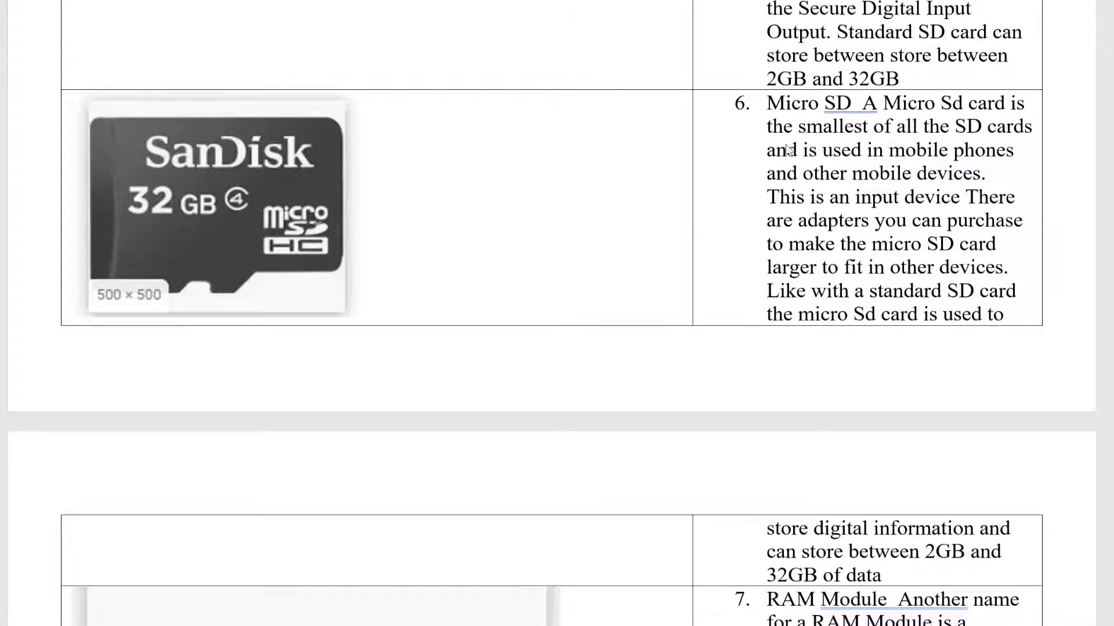
scroll(784, 151, down, 8)
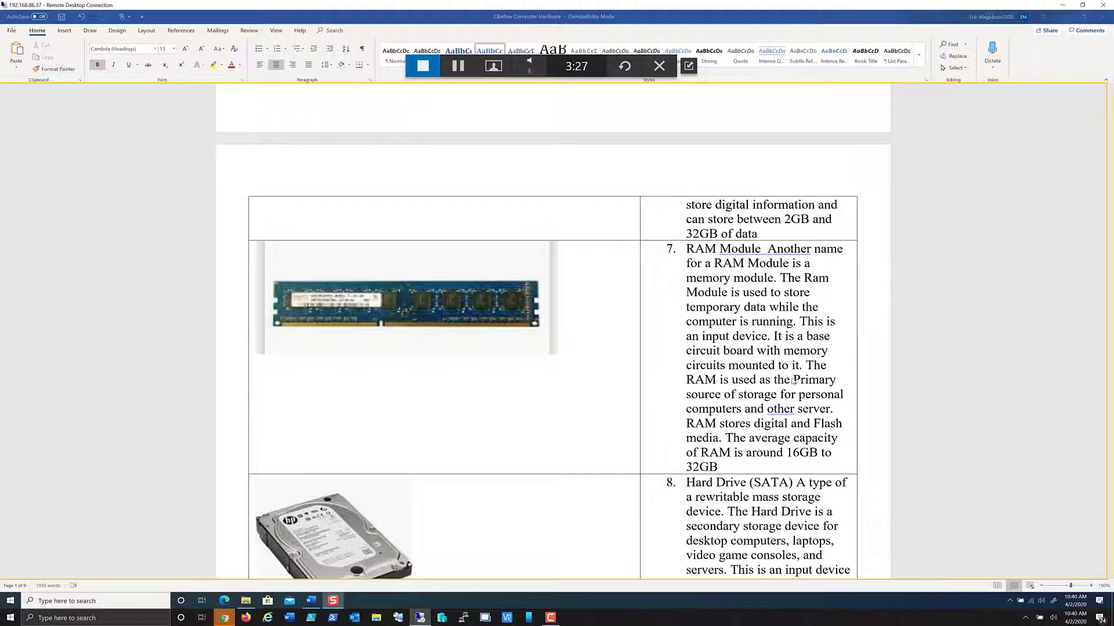
scroll(921, 382, down, 3)
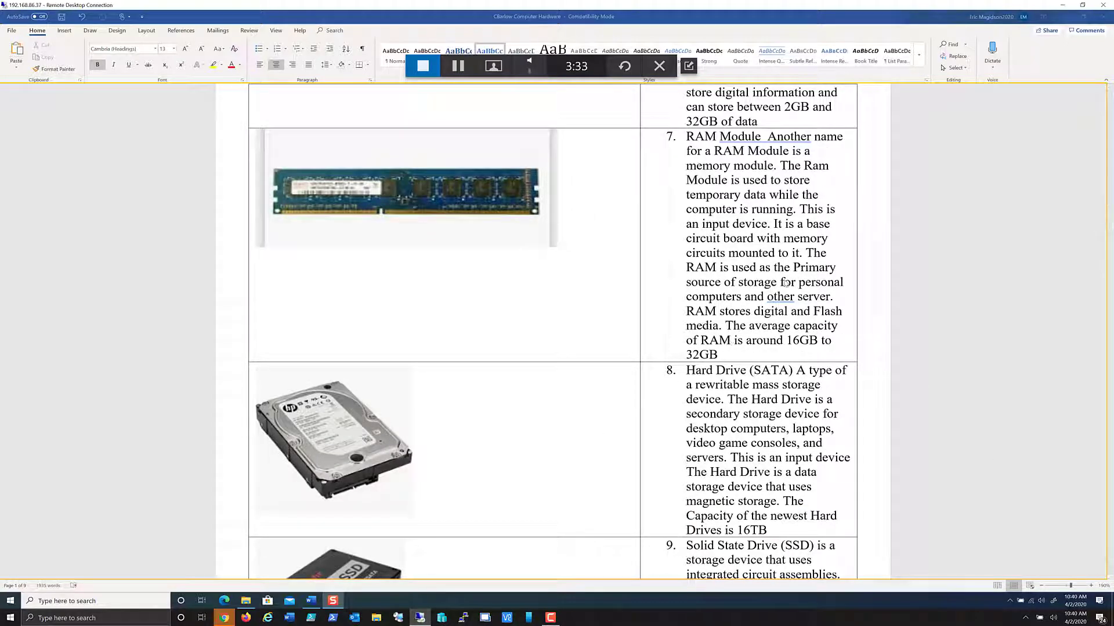
scroll(794, 284, down, 4)
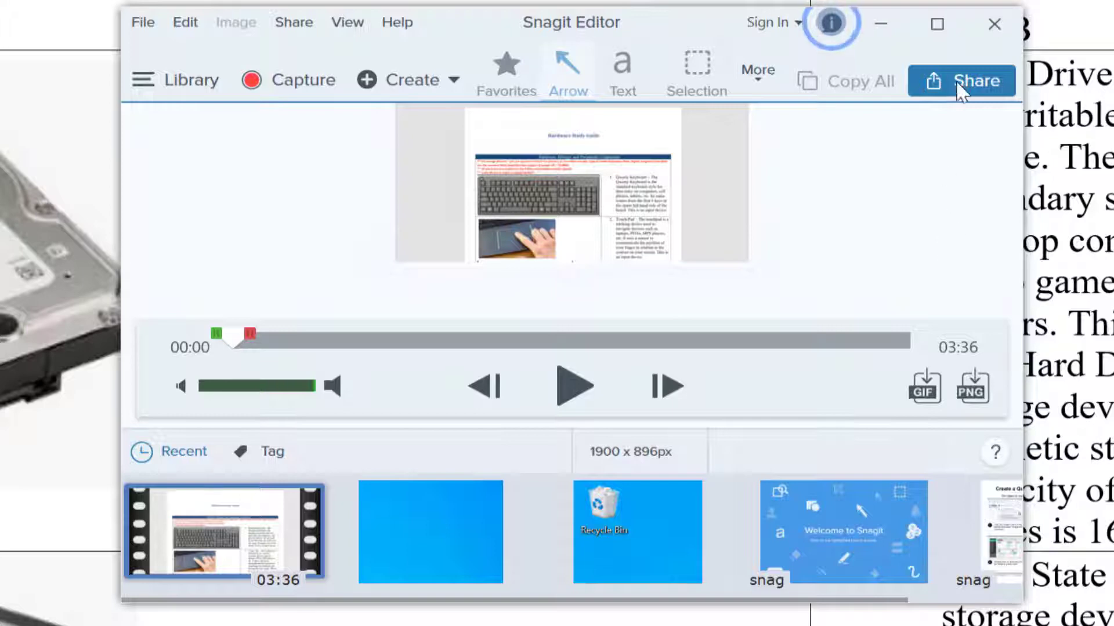
Step: Upload the 3:36 capture to Screencast.com, then return to the Word study guide
click(974, 87)
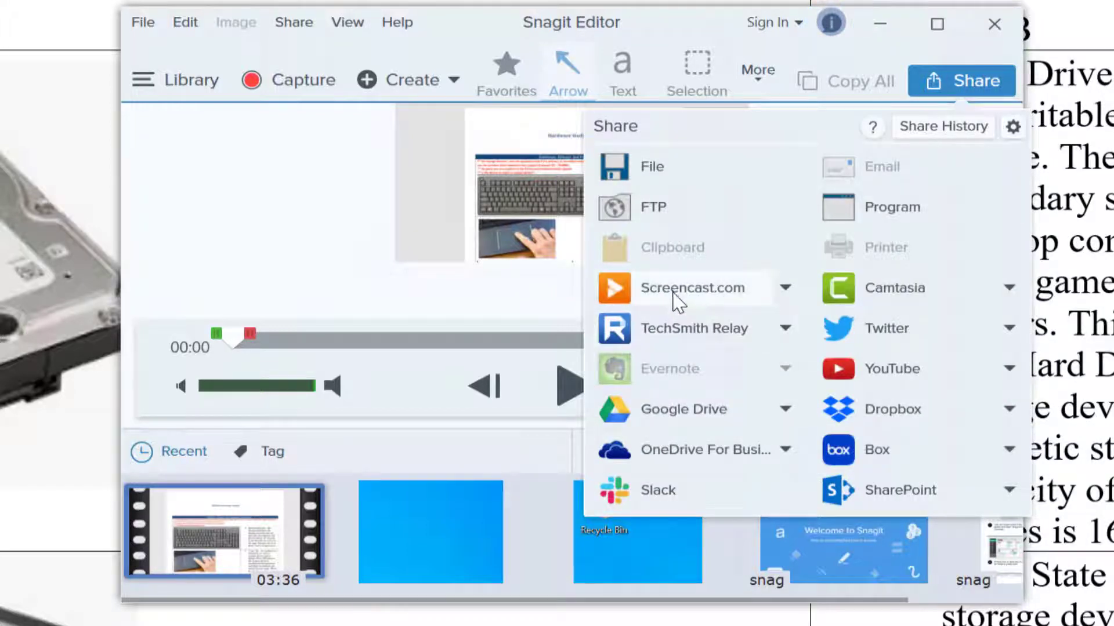
click(642, 290)
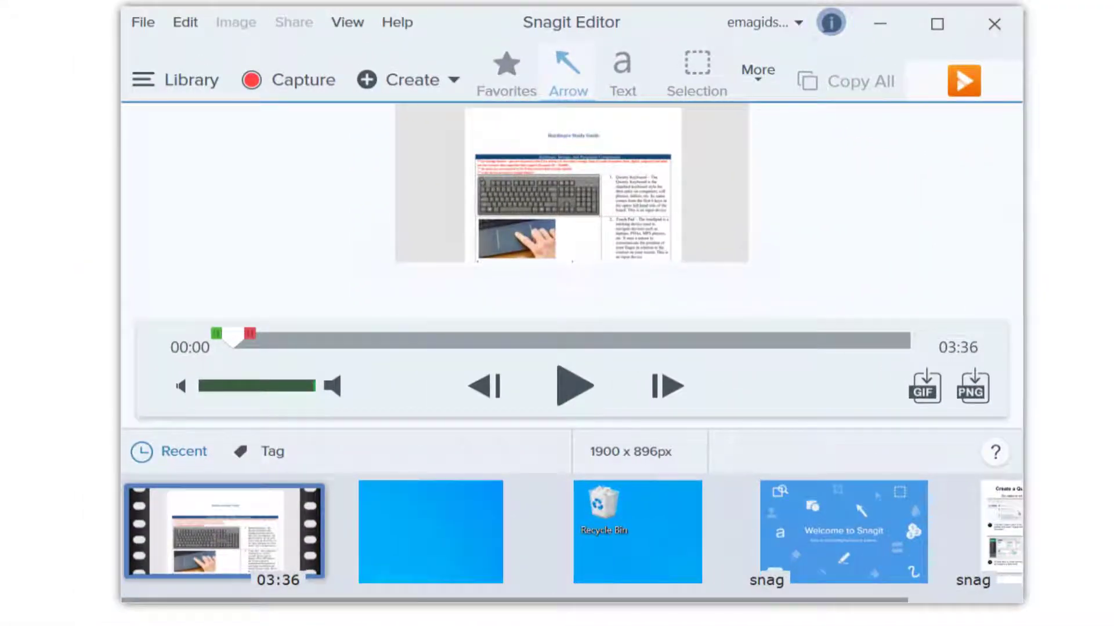
click(965, 85)
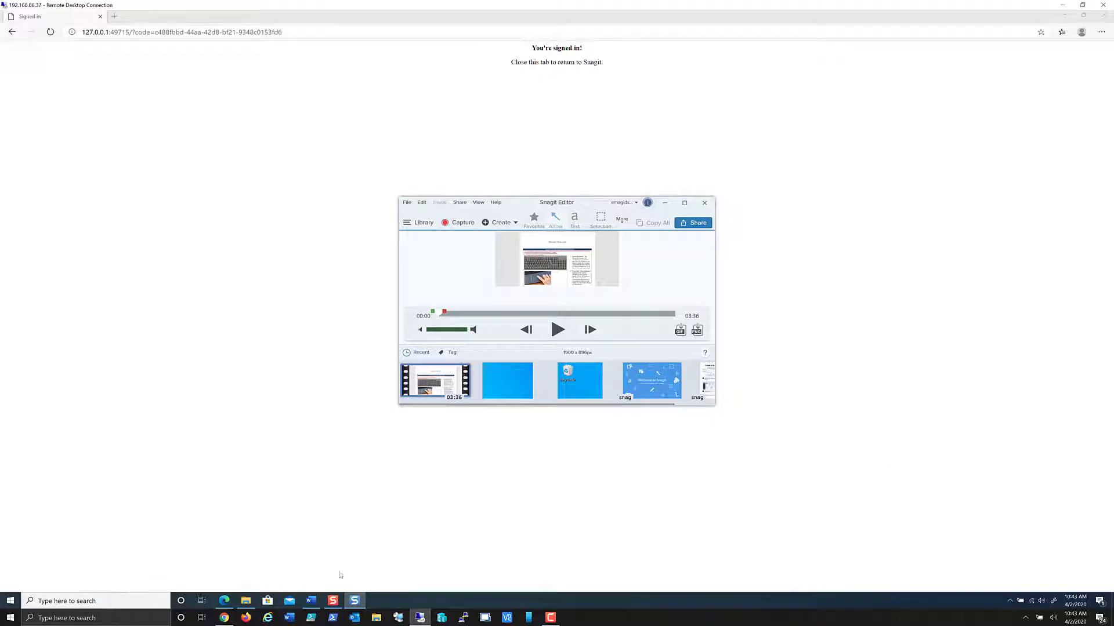
click(311, 600)
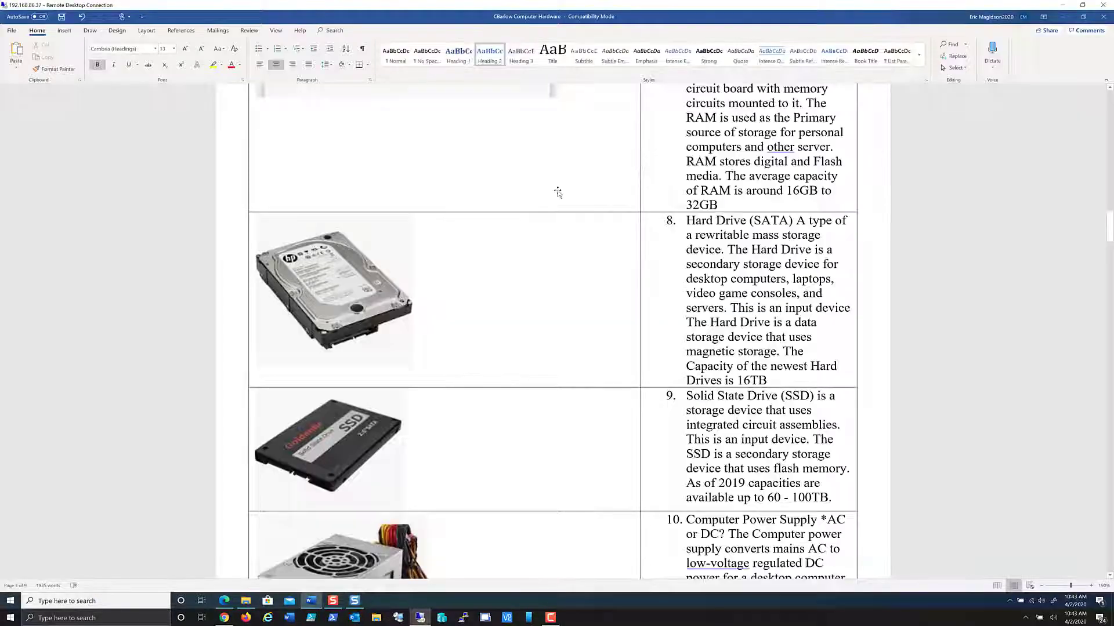
Step: Paste the Screencast.com video link on the line under the Hardware Study Guide title
scroll(557, 193, up, 15)
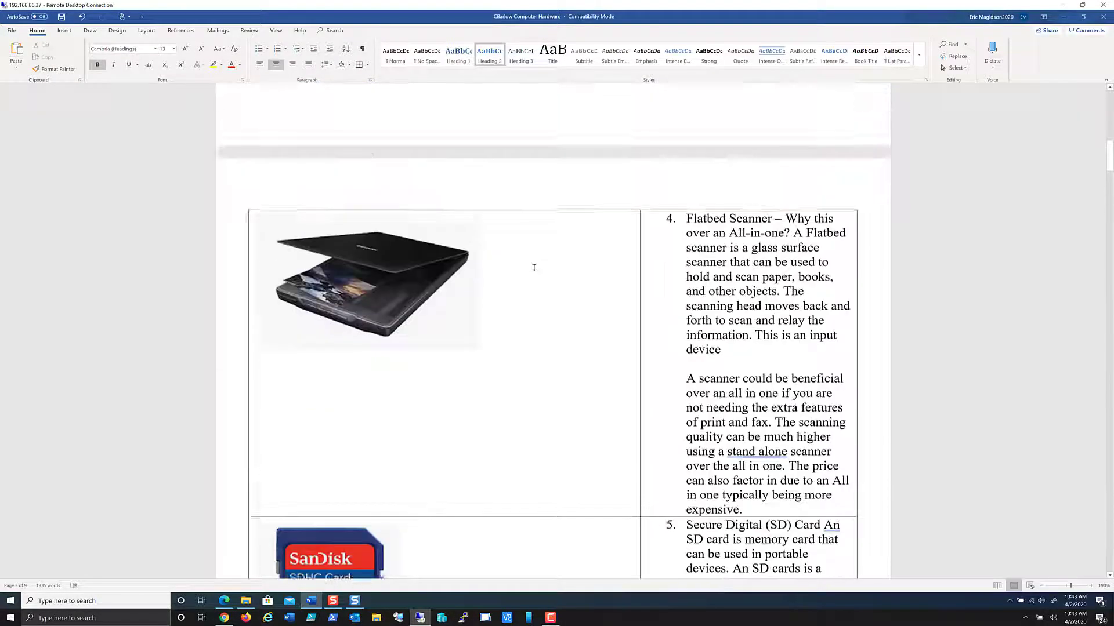
scroll(533, 267, up, 10)
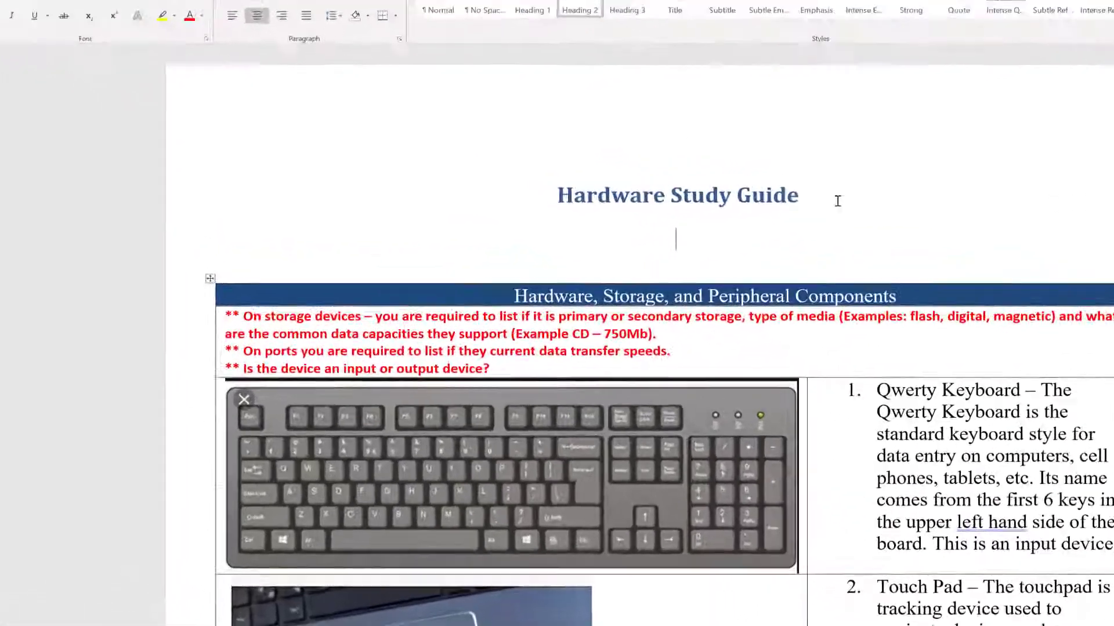
click(838, 201)
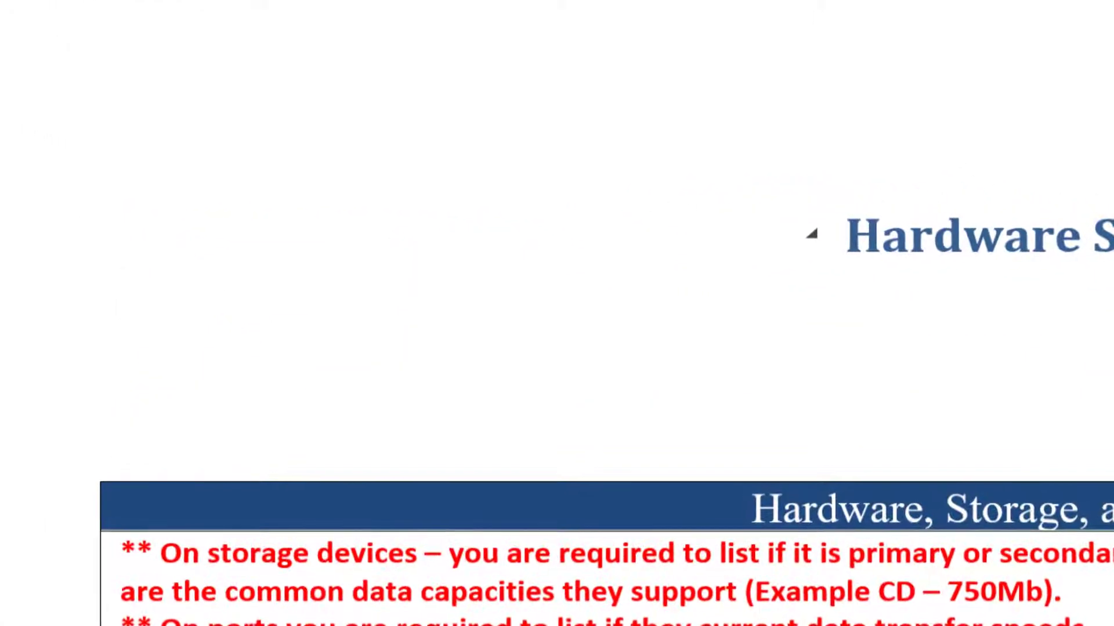
key(Down)
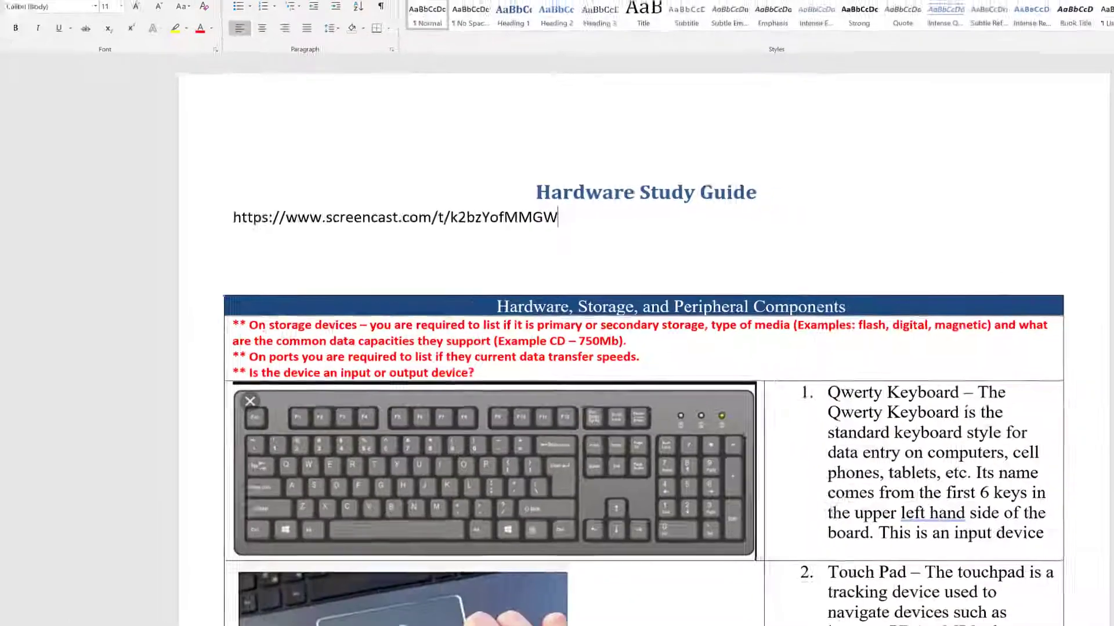
Step: Keep the document open, close the Snagit Editor, and bring up Snagit's capture window
key(alt+F4)
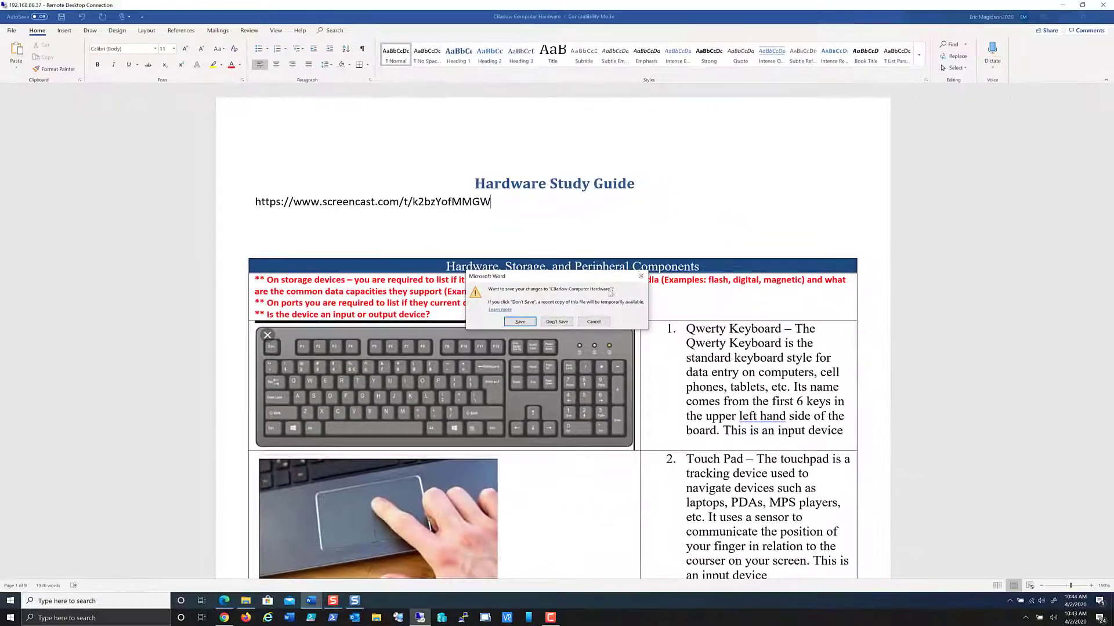
click(593, 322)
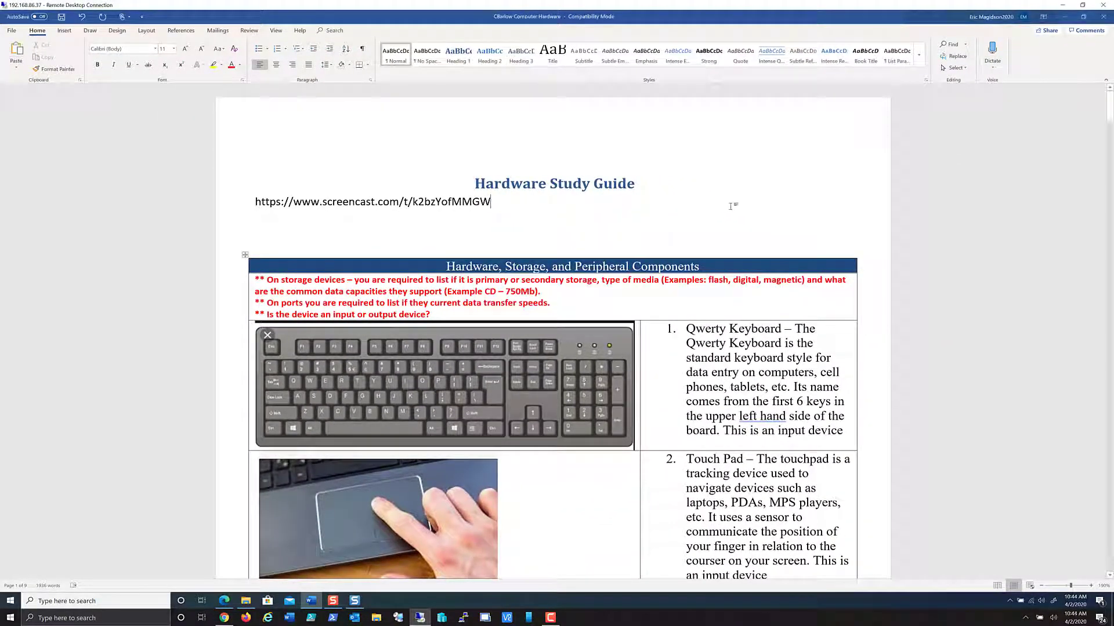
click(354, 600)
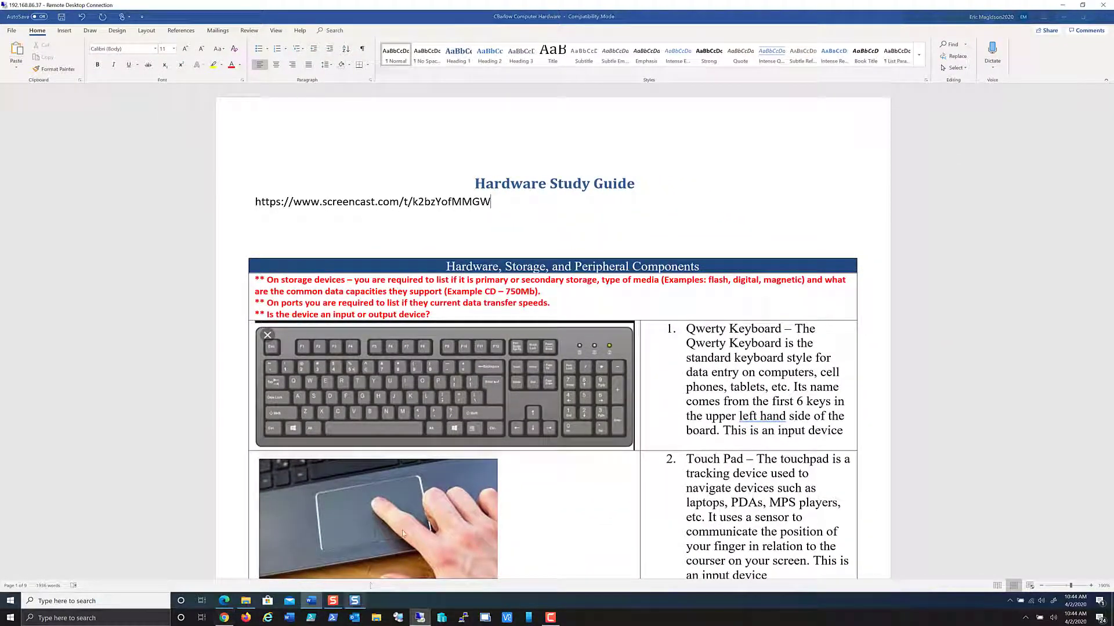
click(705, 204)
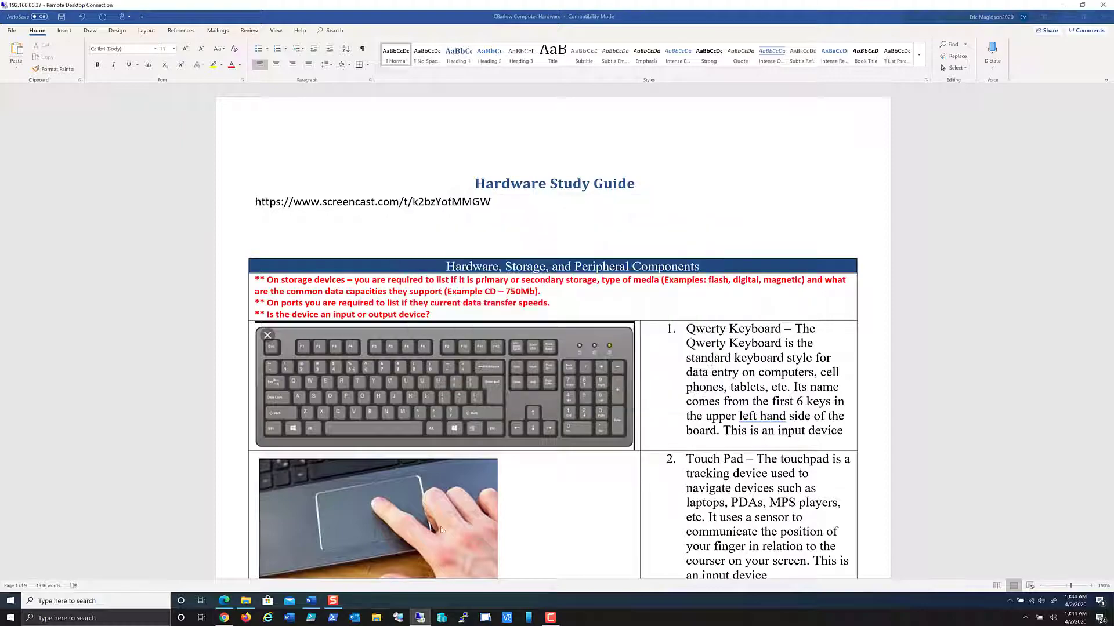
click(334, 603)
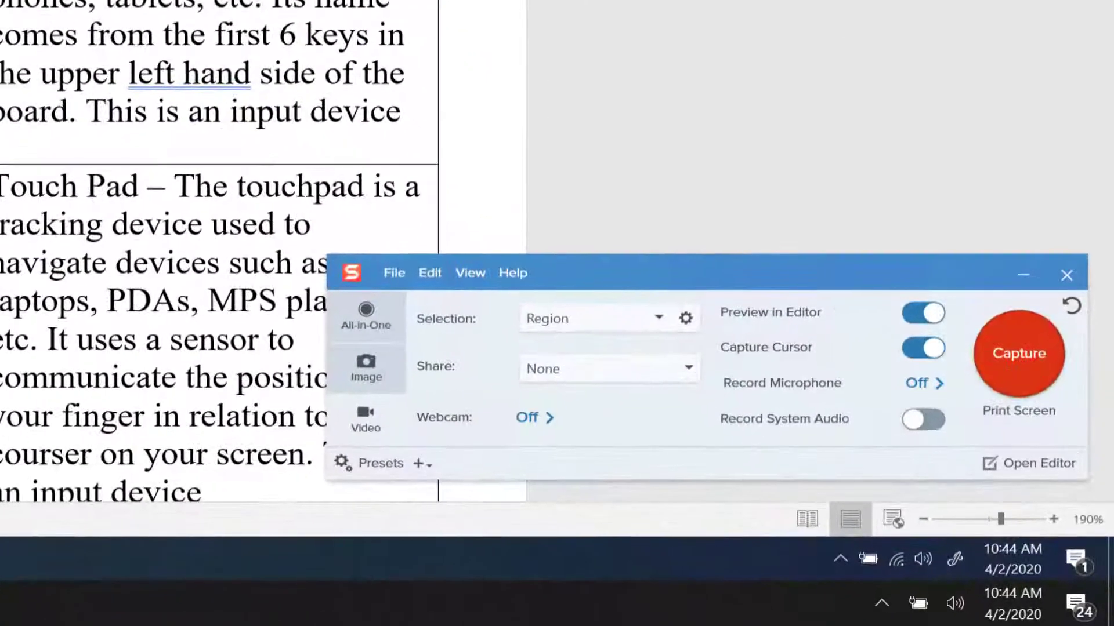
Step: Take an image capture of the study guide's Touch Pad and All-In-One table rows
scroll(604, 204, down, 4)
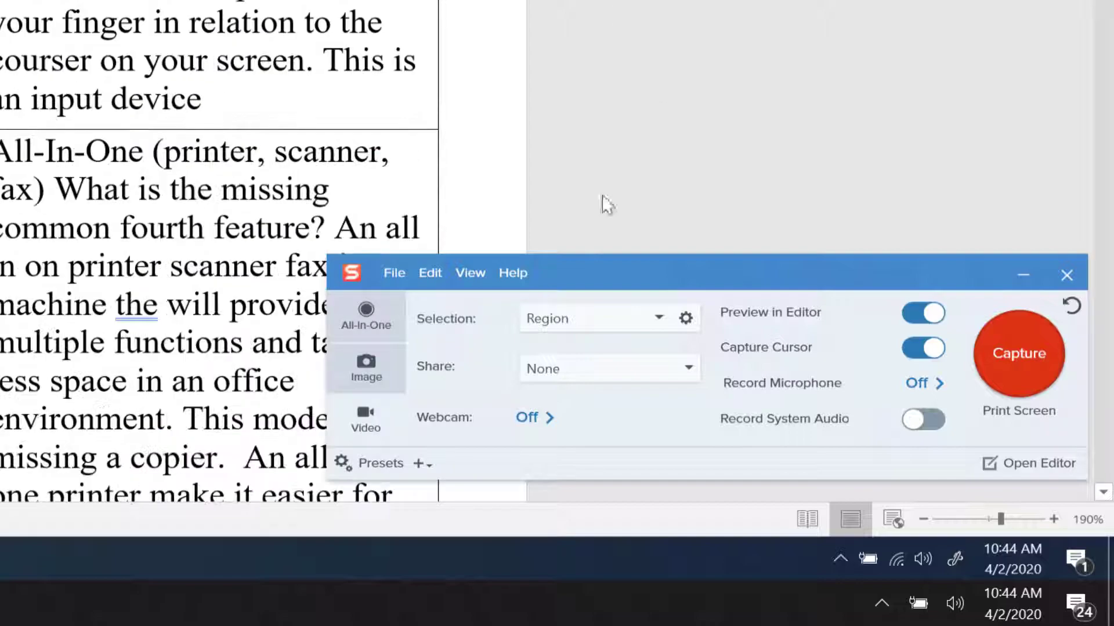
click(364, 384)
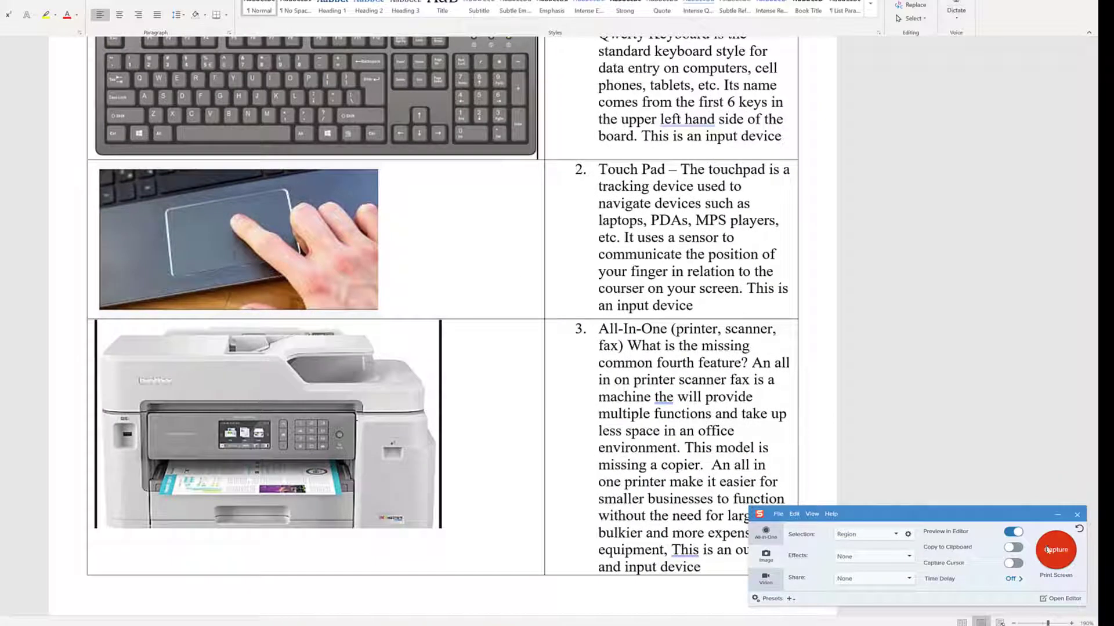
click(1052, 551)
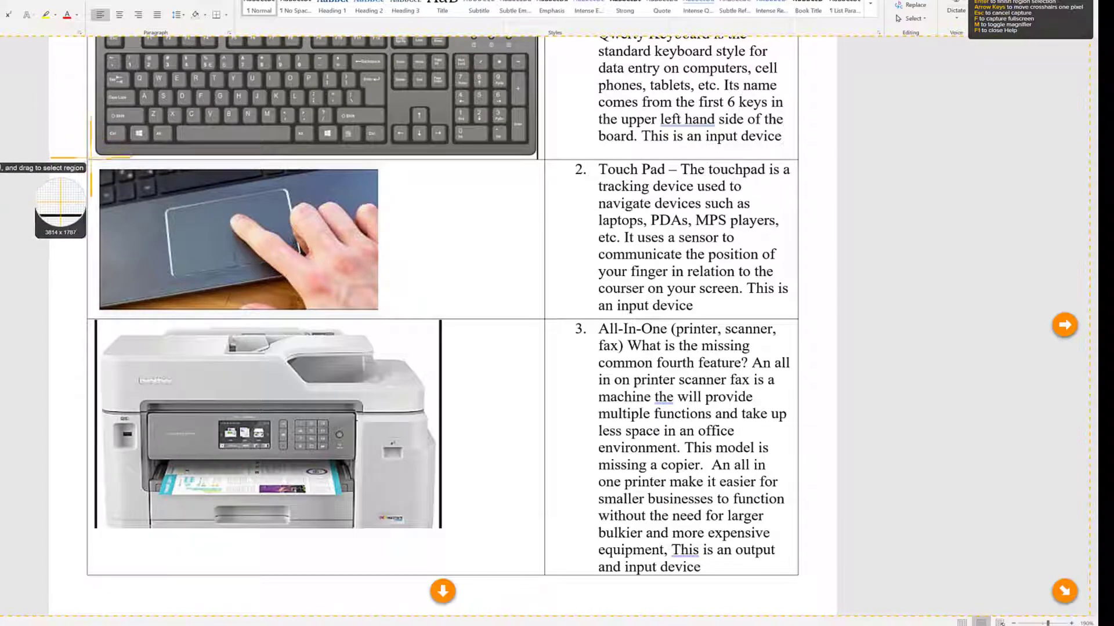
drag(91, 158, 801, 579)
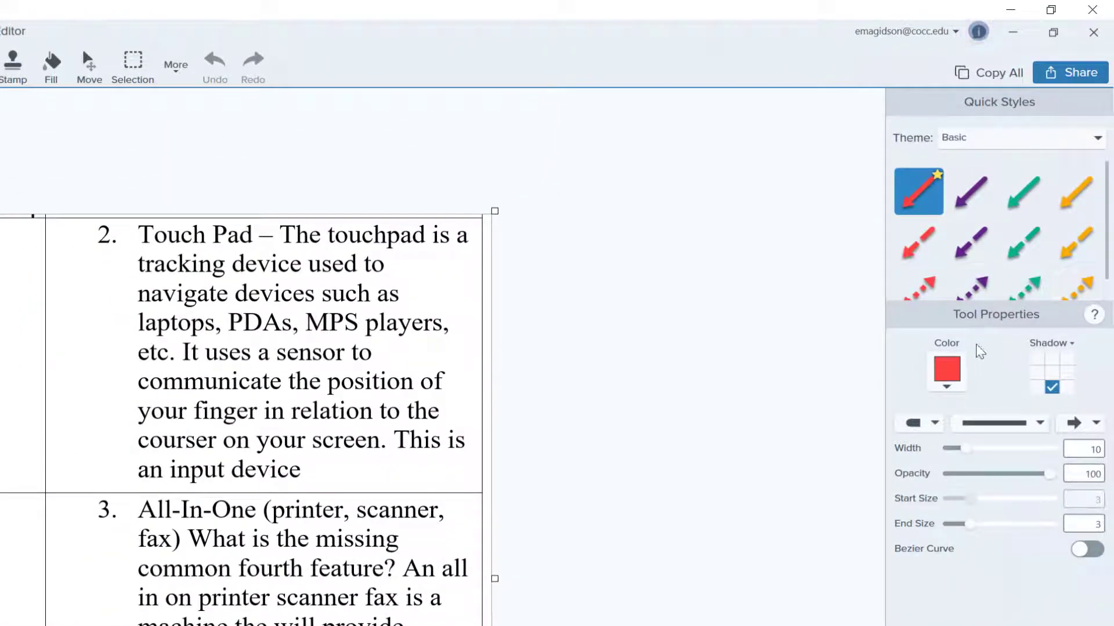
Step: Draw a green Quick Styles arrow pointing in from the right at the Touch Pad description
click(1024, 209)
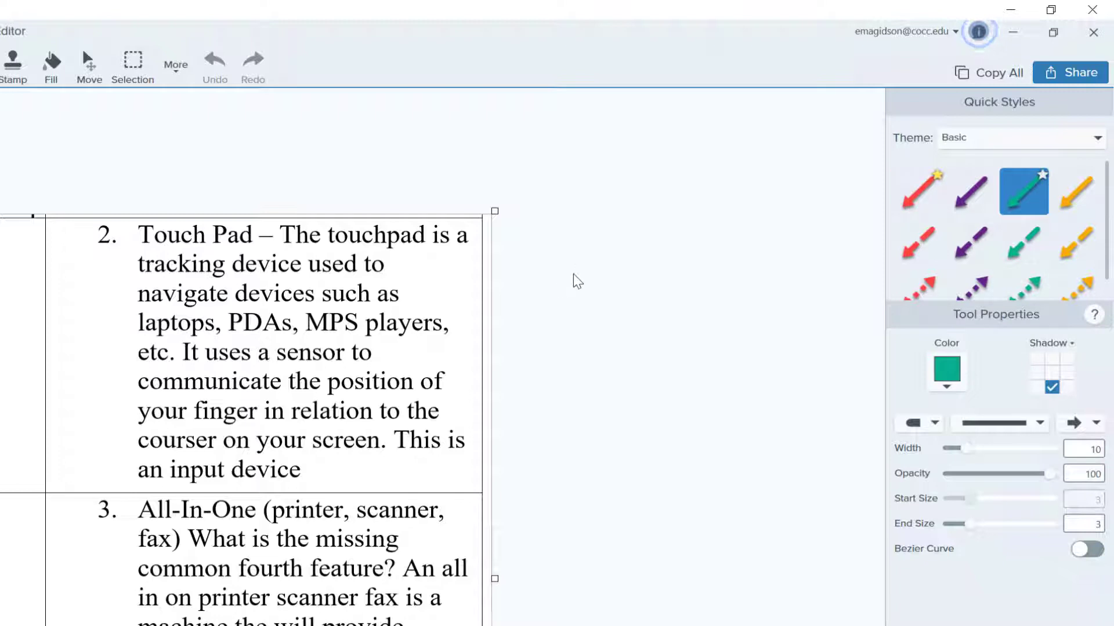
drag(415, 335, 609, 248)
drag(530, 294, 429, 331)
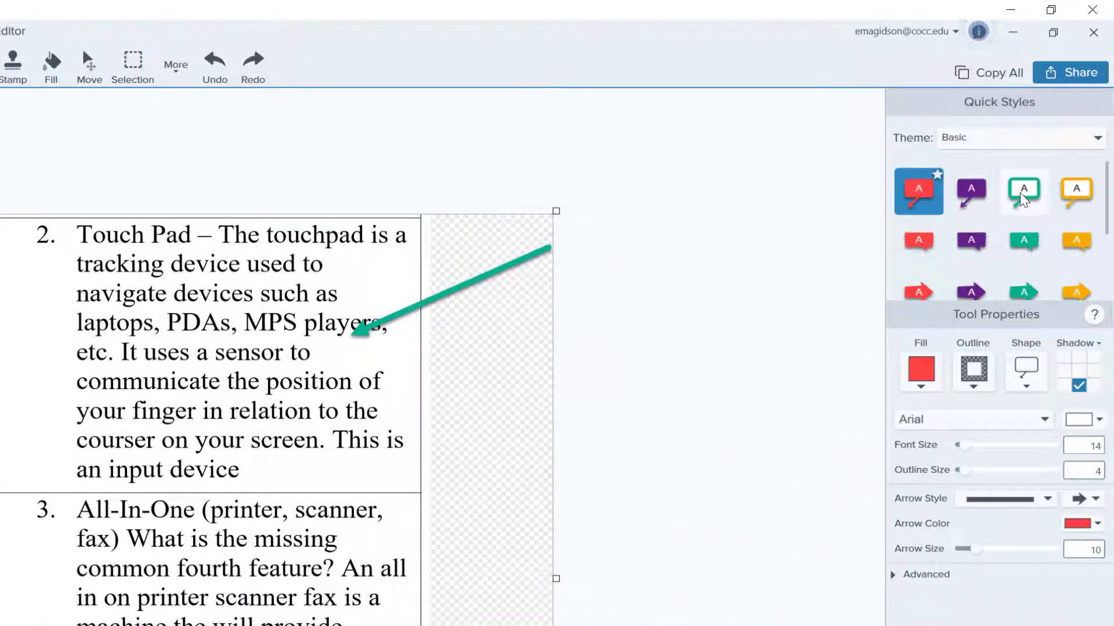
Step: Add a green-outlined callout reading 'This was great work' beside the All-In-One paragraph
click(1024, 191)
drag(1024, 191, 252, 573)
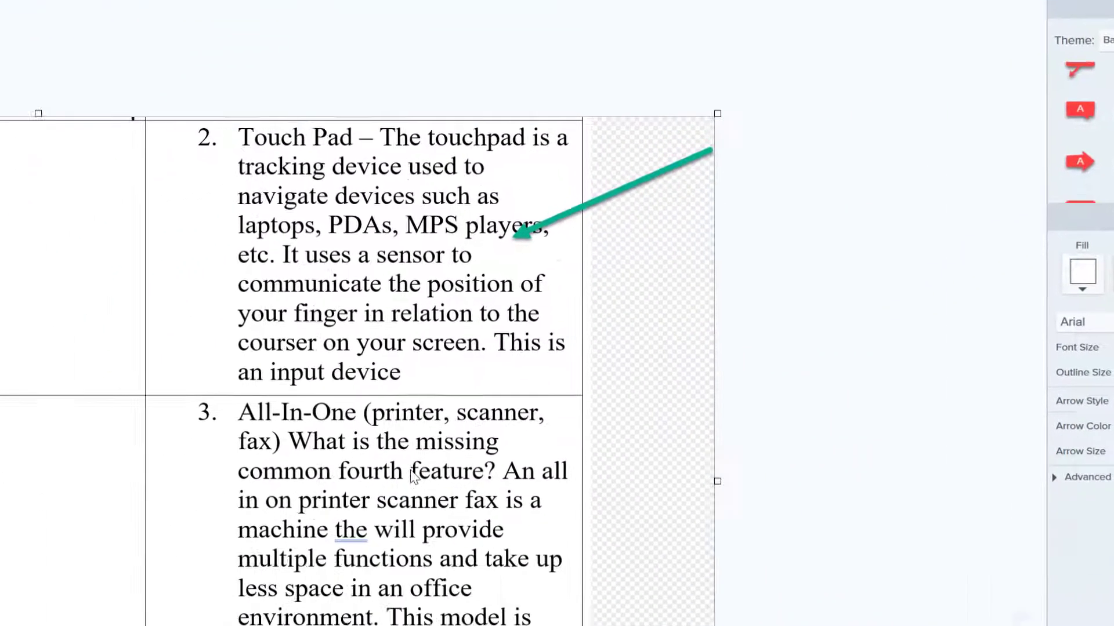
mouse_move(847, 200)
mouse_down()
mouse_move(996, 321)
mouse_move(1016, 319)
mouse_up()
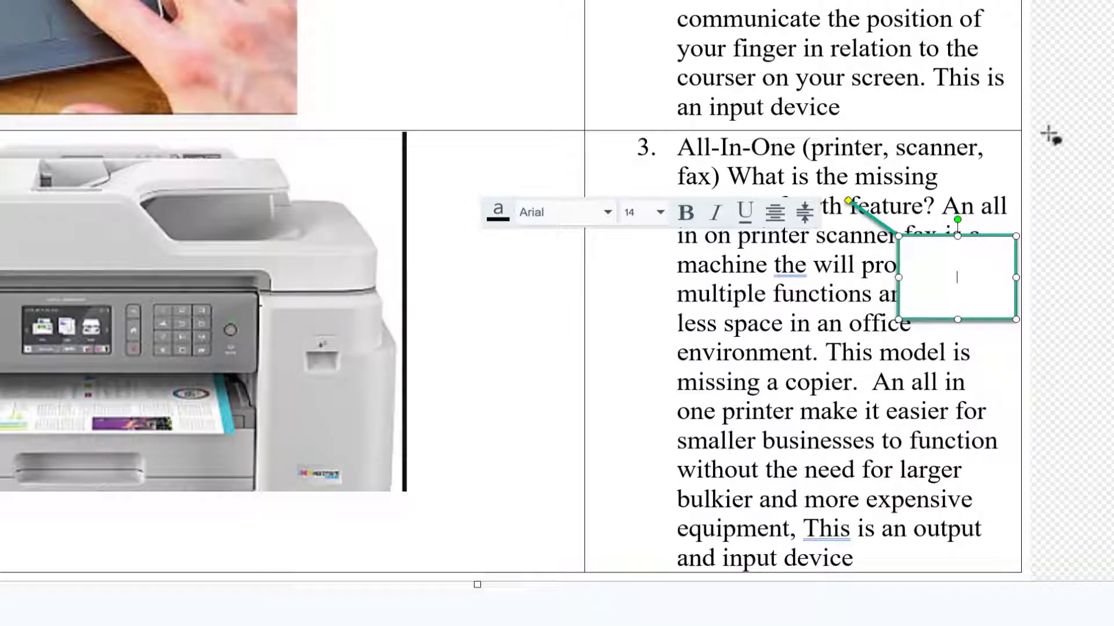
text(This was great work)
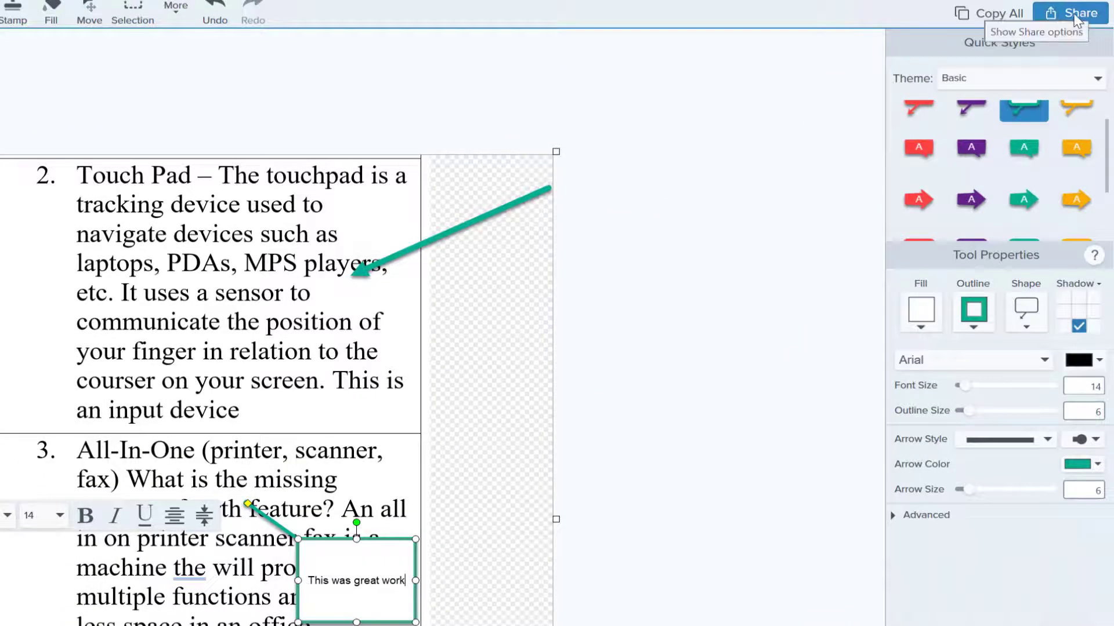
click(1076, 17)
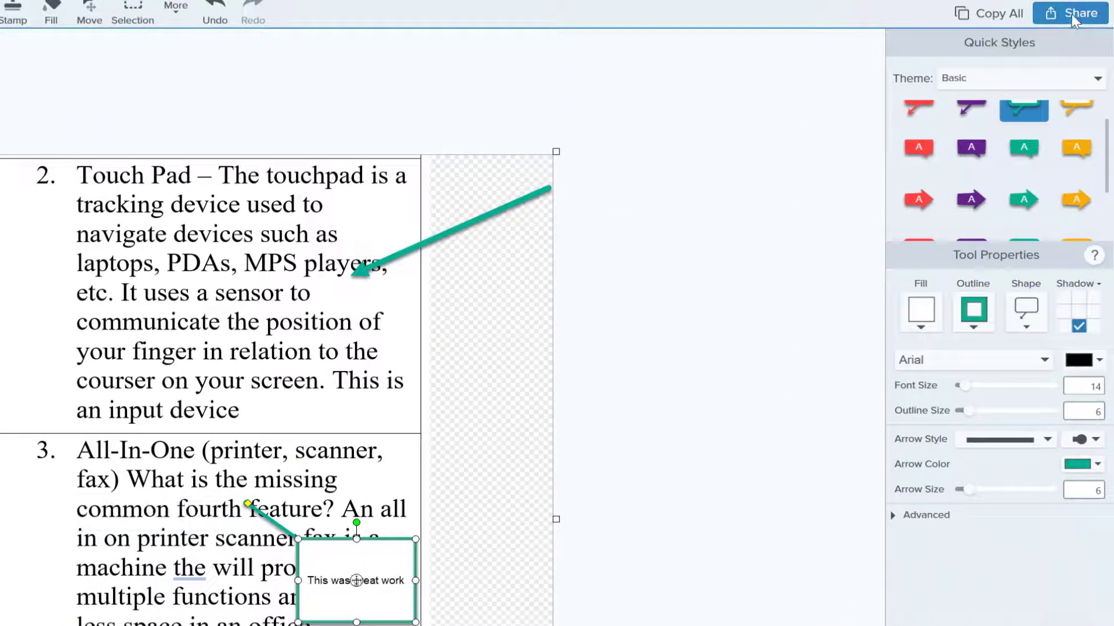